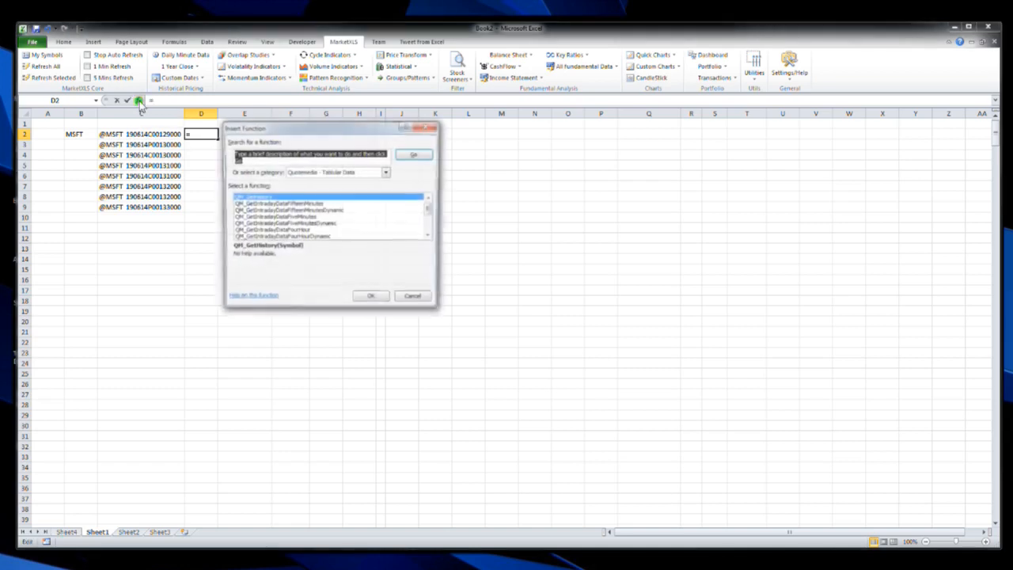
Step: Insert the QM_GetHistory function from the Quotemedia - Tablular Data category into cell D2
click(387, 172)
scroll(379, 231, down, 2)
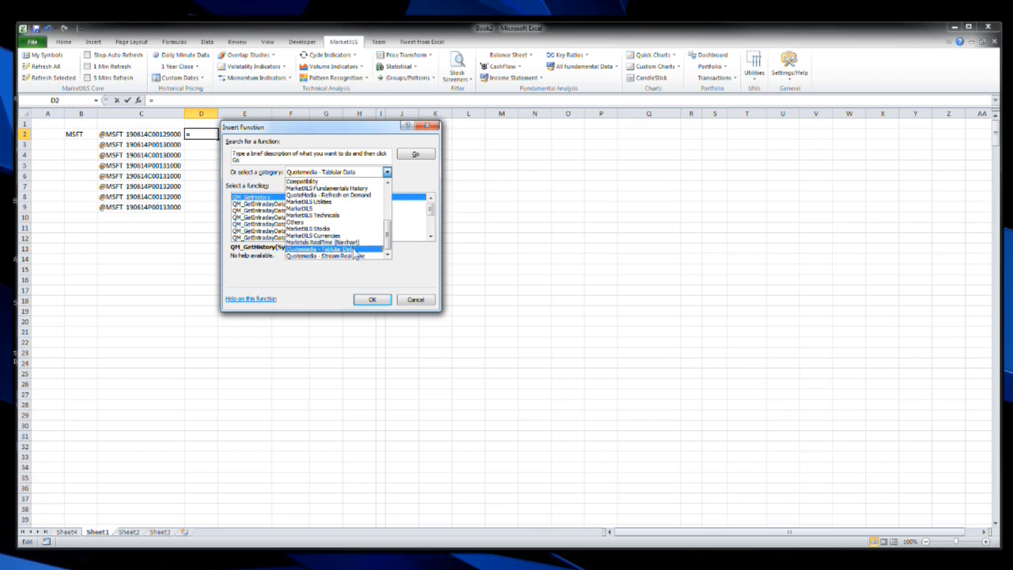
click(353, 249)
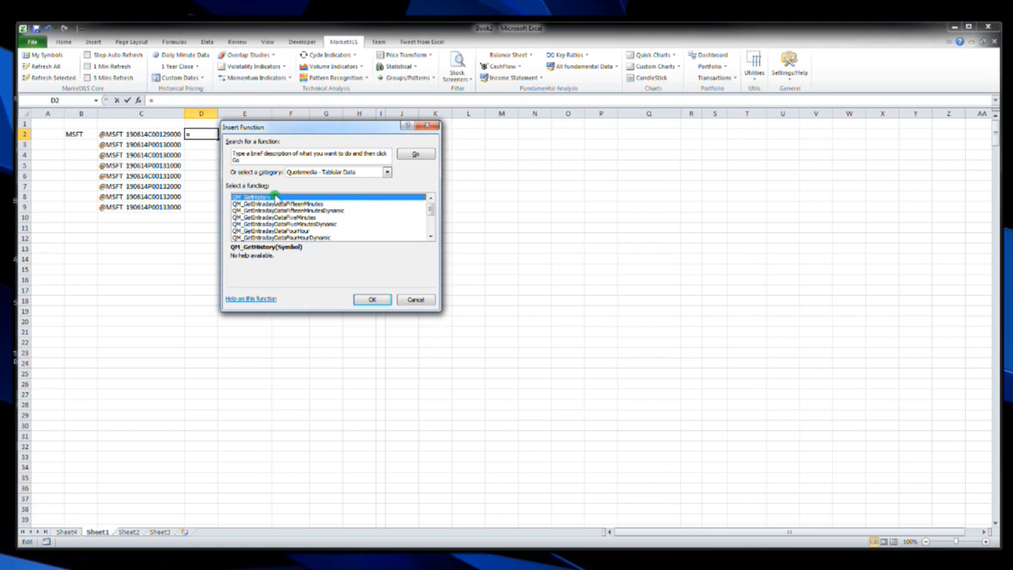
scroll(293, 204, down, 1)
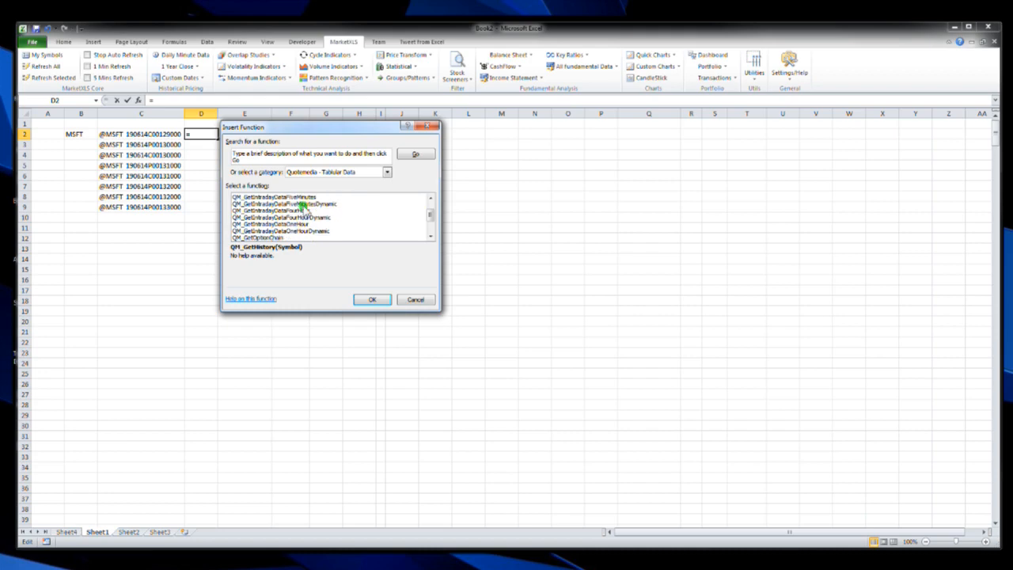
scroll(319, 221, down, 1)
scroll(319, 223, up, 2)
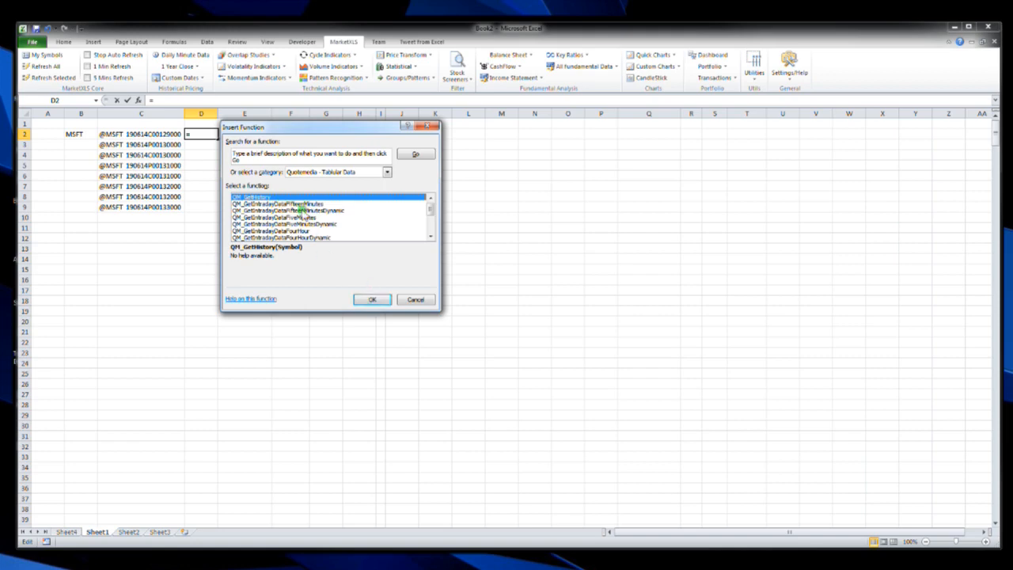
click(375, 299)
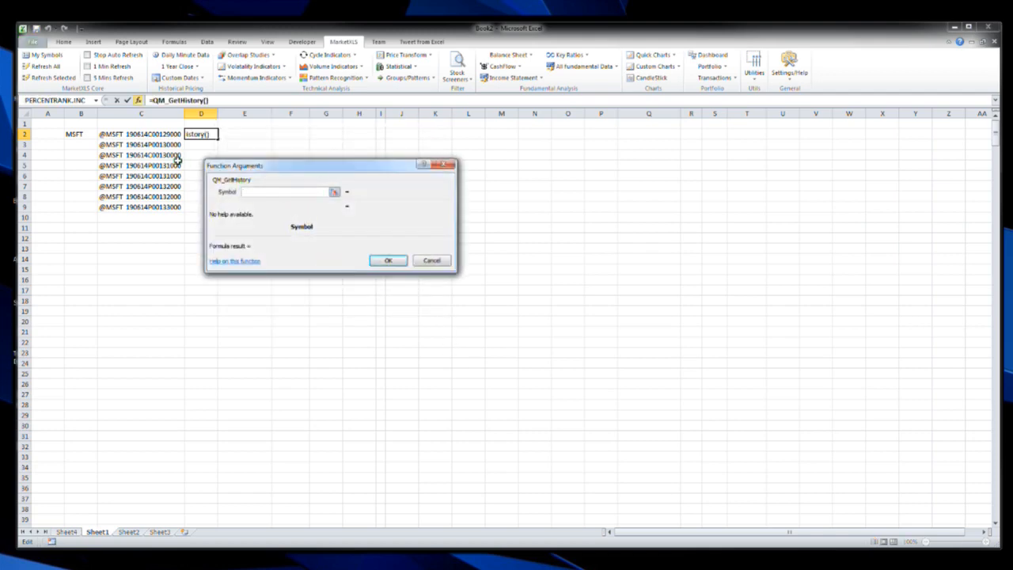
Step: Use the option symbol in C2 as the QM_GetHistory argument and run it, accepting the overwrite of the cells below
click(159, 136)
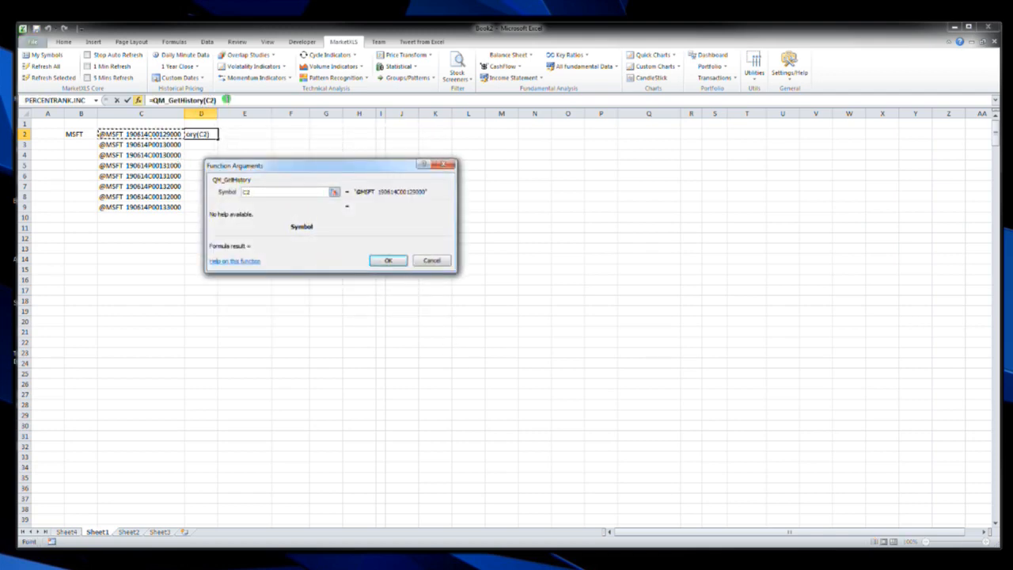
click(387, 260)
drag(529, 266, 372, 182)
click(448, 240)
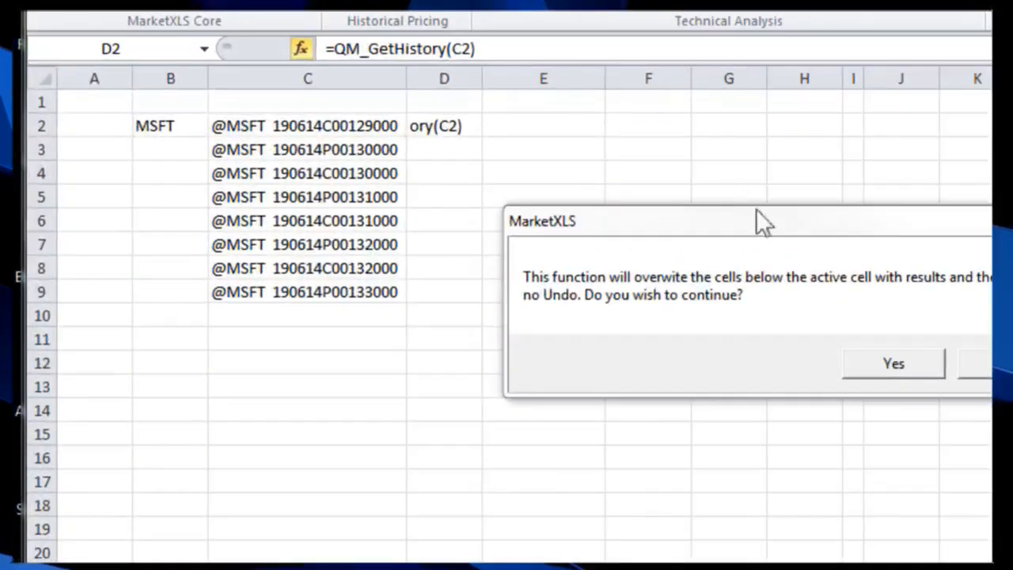
drag(339, 174, 333, 182)
drag(749, 237, 556, 357)
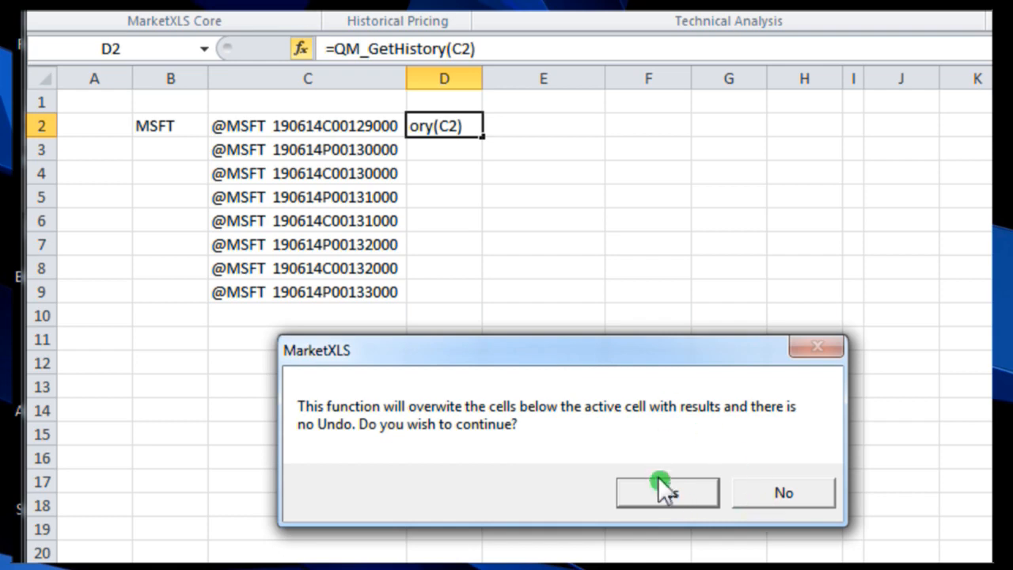
click(669, 494)
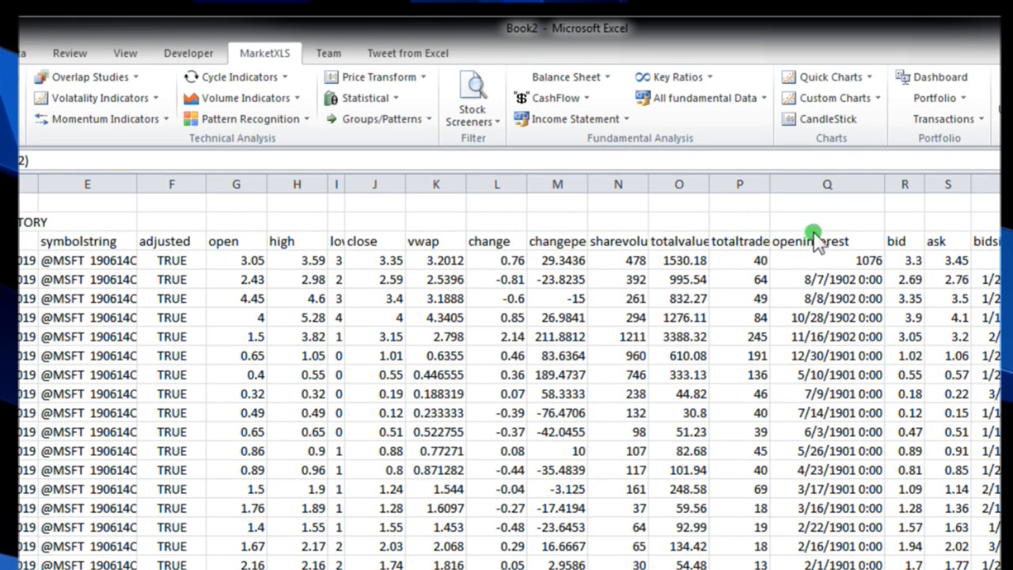
Step: Change the cell format of the openinterest values in column Q, starting from Q4
click(828, 269)
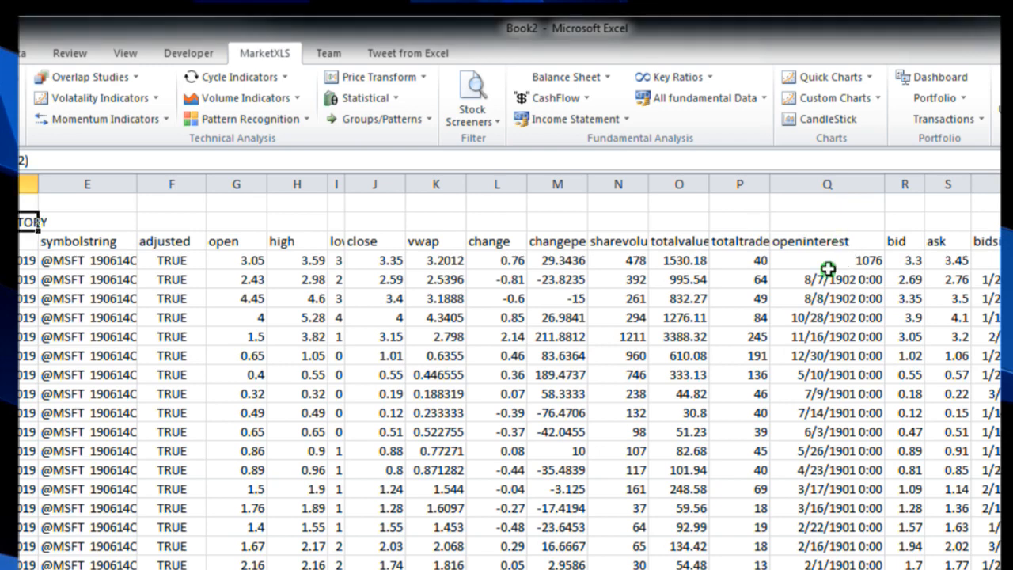
drag(828, 267, 831, 569)
right_click(829, 471)
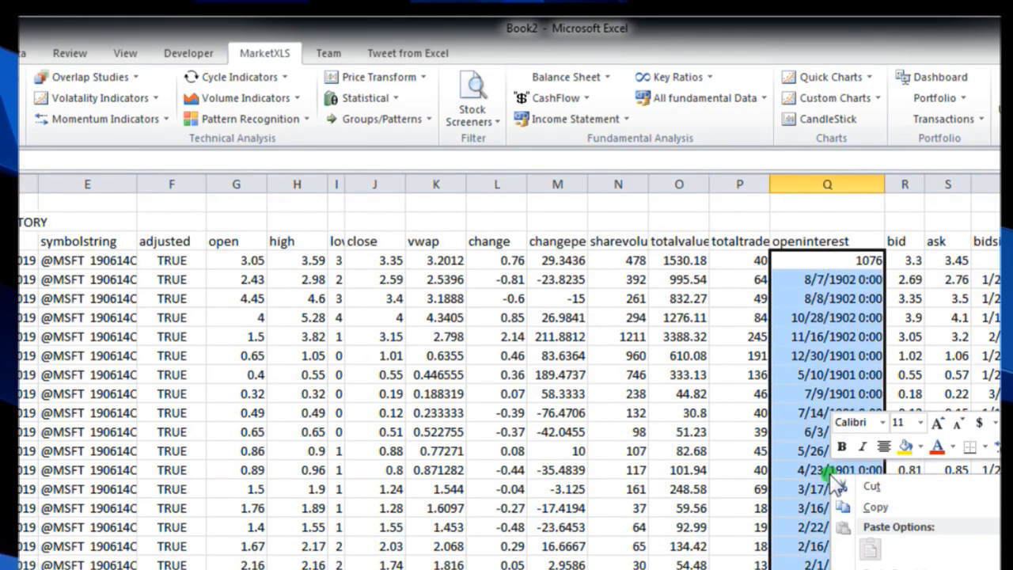
click(879, 569)
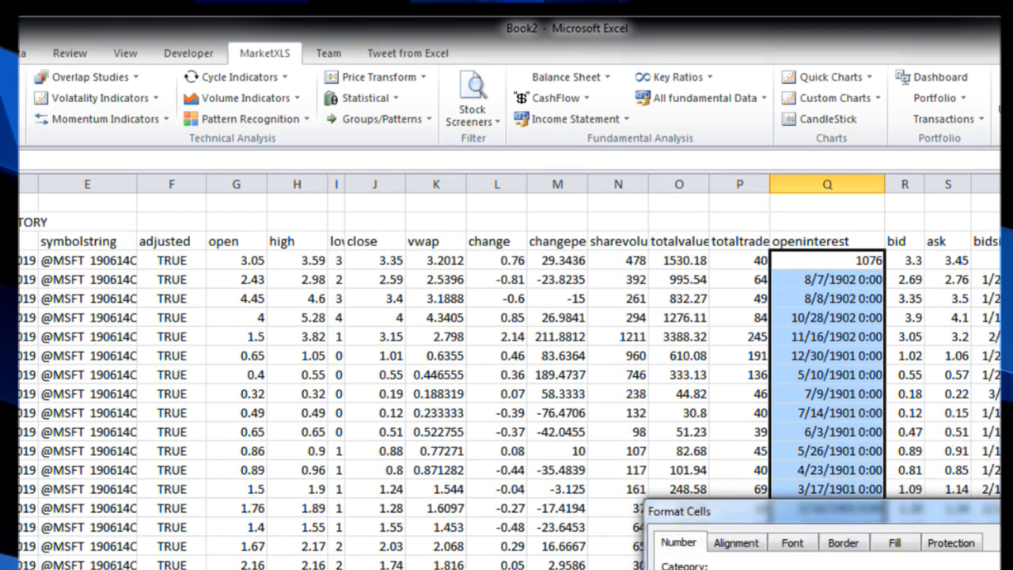
key(Return)
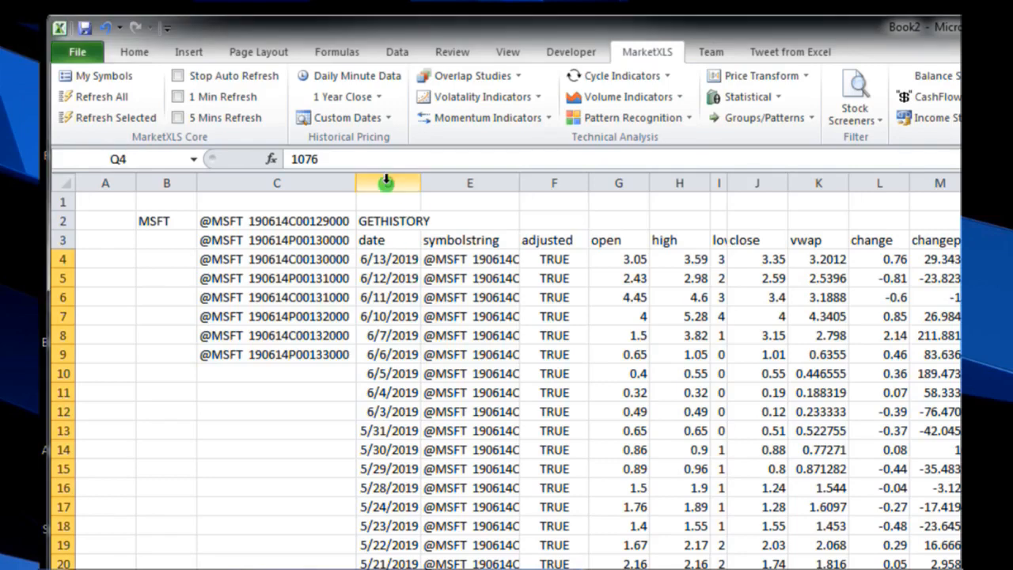
Step: Clear the retrieved history table from column D onward
drag(388, 183, 961, 182)
key(Delete)
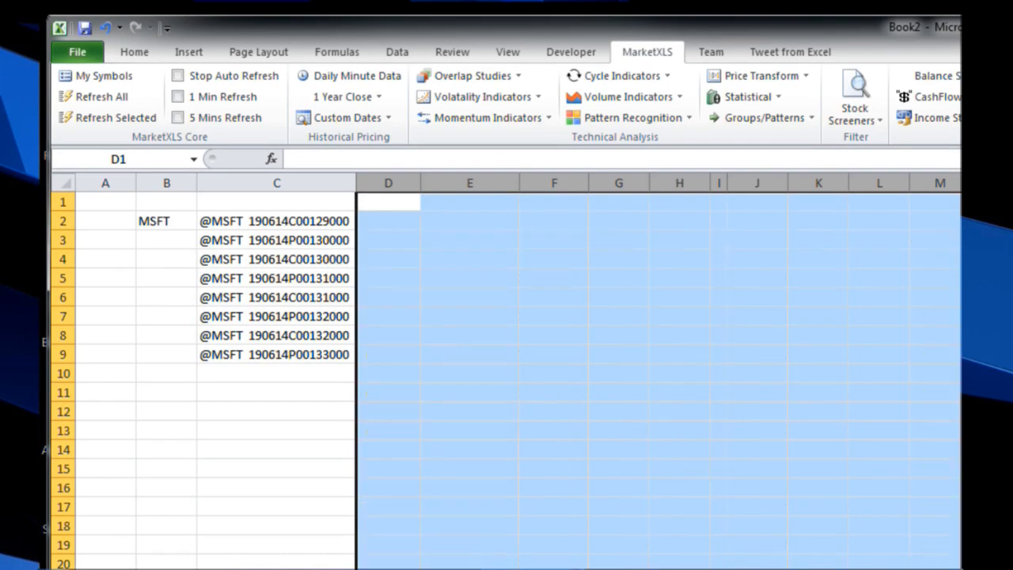
click(271, 158)
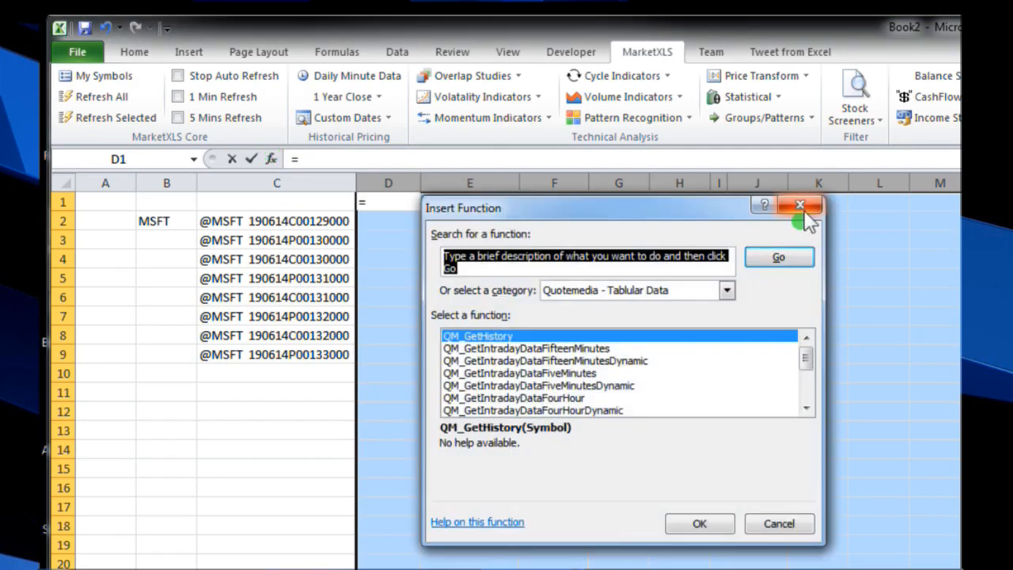
click(799, 206)
Step: Try writing the QM_GetHistory formula for C2 directly in cell D2
click(395, 220)
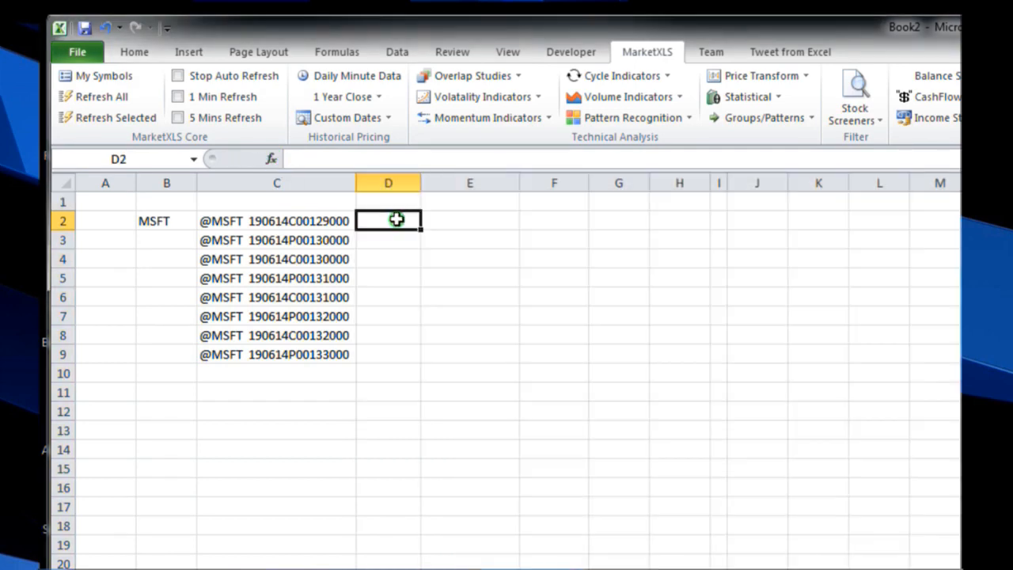
text(=)
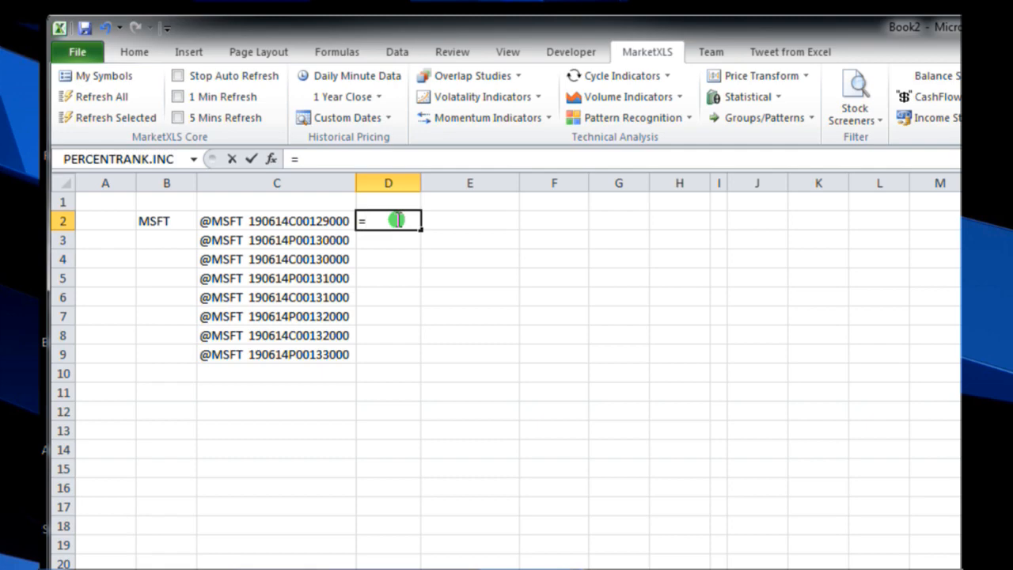
text(qm_)
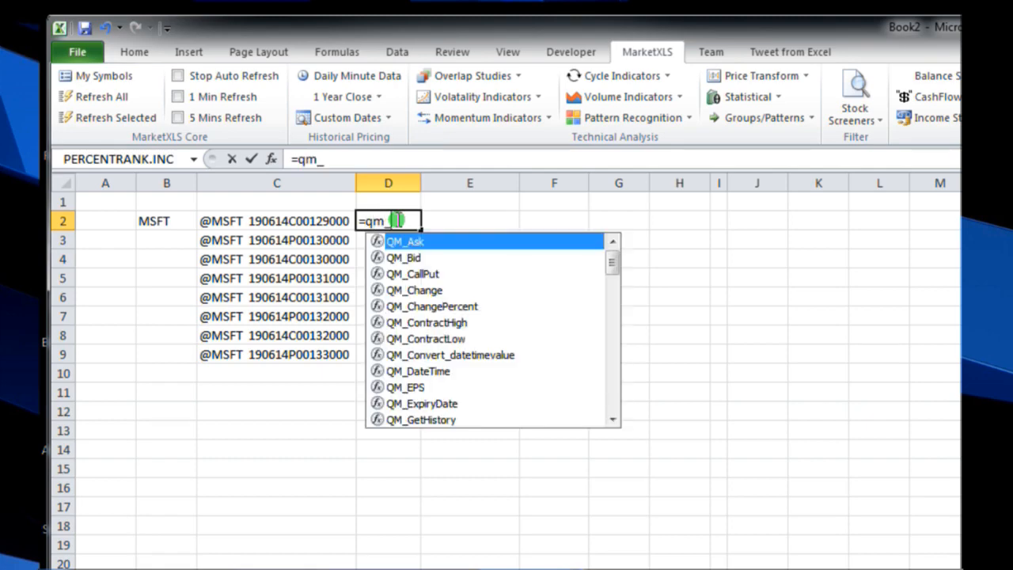
text(get)
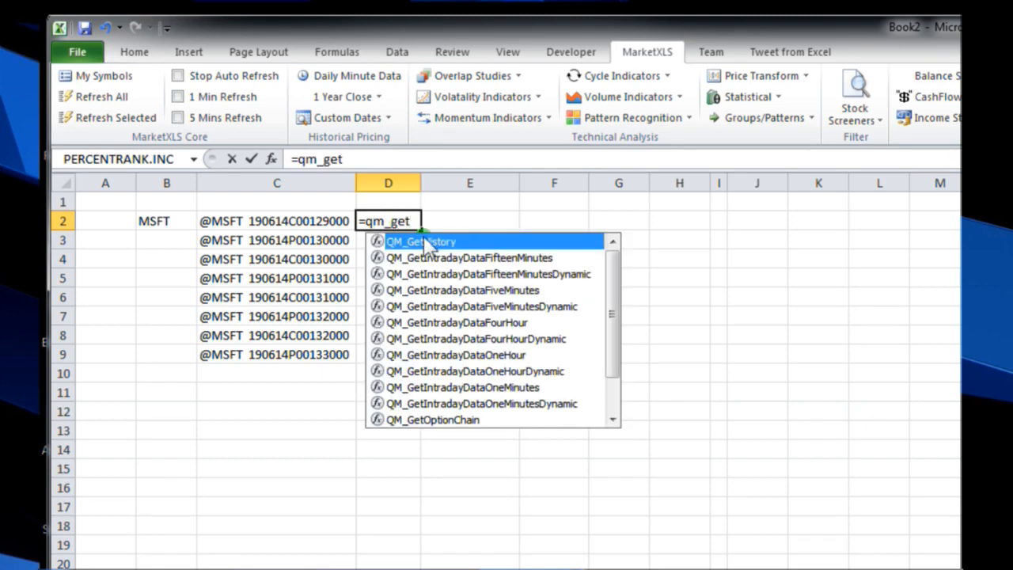
double_click(433, 244)
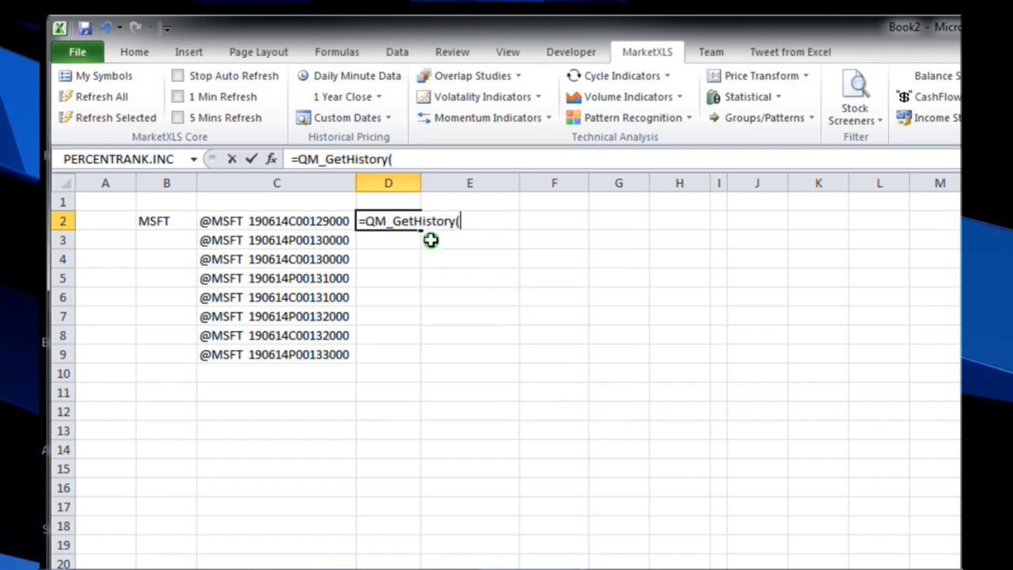
click(301, 221)
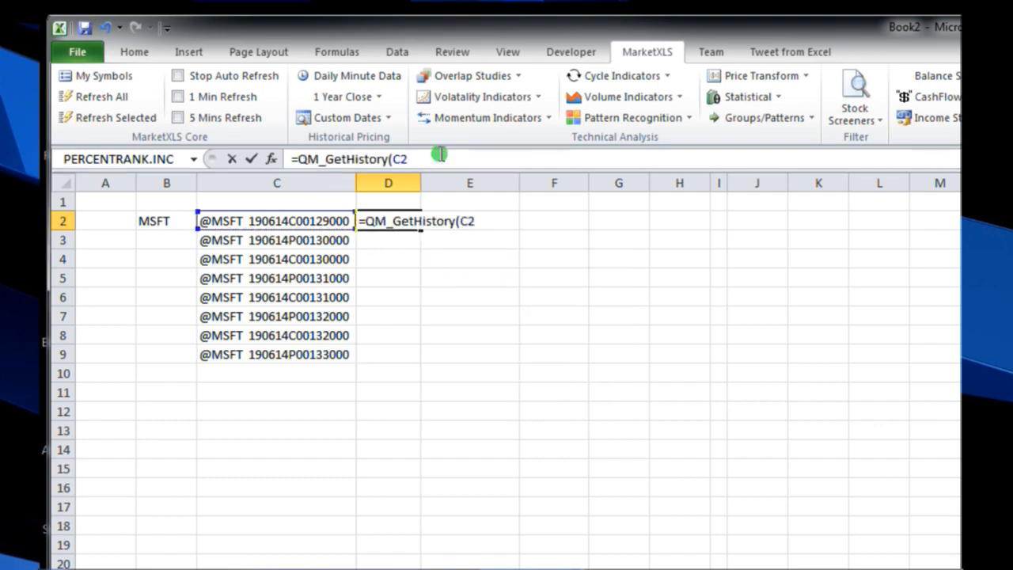
Step: Erase the unfinished QM_GetHistory formula from cell D2
key(BackSpace)
key(BackSpace)
key(BackSpace)
key(BackSpace)
key(BackSpace)
key(BackSpace)
key(BackSpace)
key(BackSpace)
key(BackSpace)
key(BackSpace)
key(BackSpace)
key(BackSpace)
key(BackSpace)
key(BackSpace)
key(BackSpace)
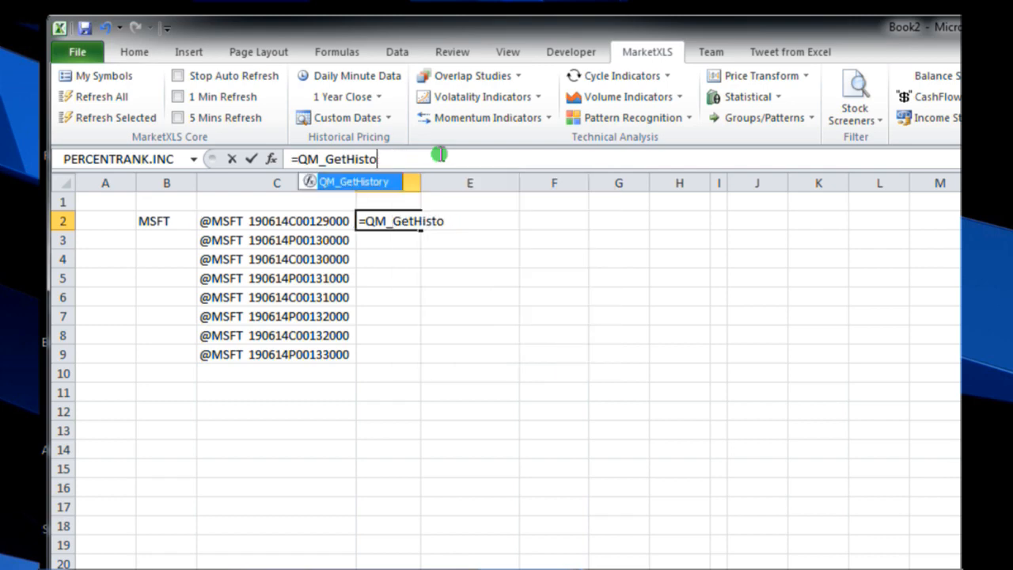
key(BackSpace)
key(BackSpace)
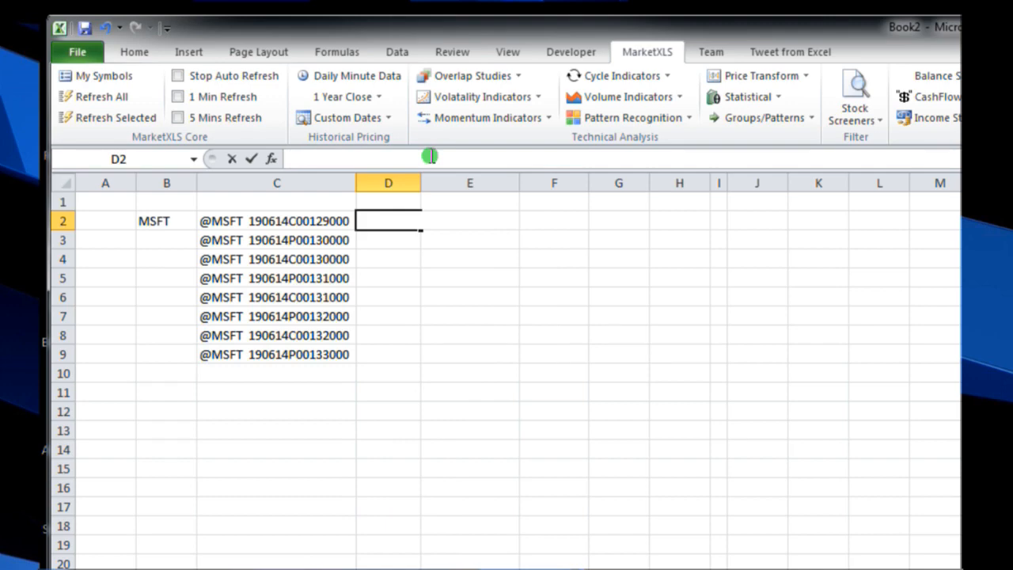
Step: Enter =QM_GetIntradayDataFiveMinutes(C2) in cell D2 and accept the overwrite of the cells below
text(=q)
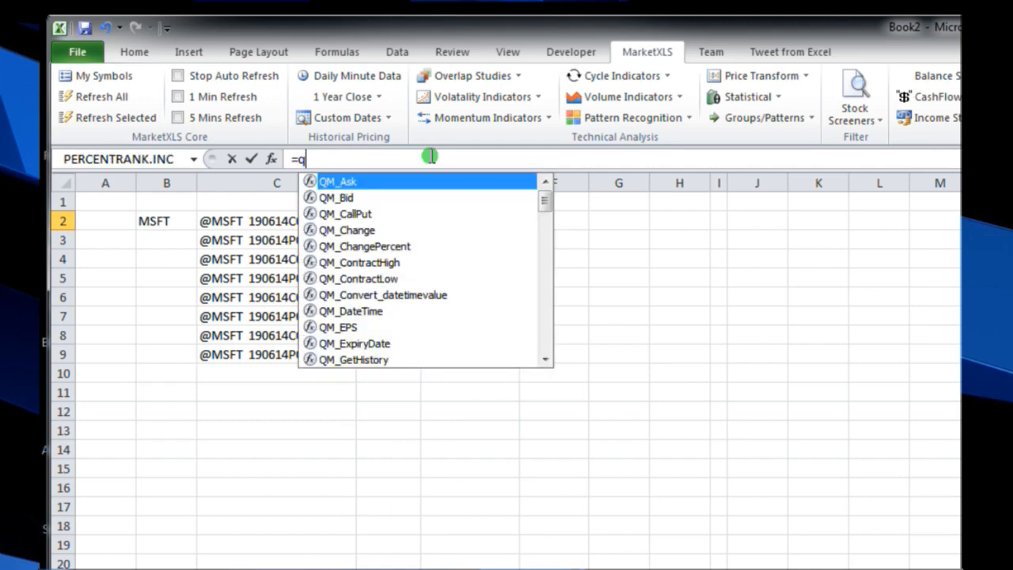
text(m_get)
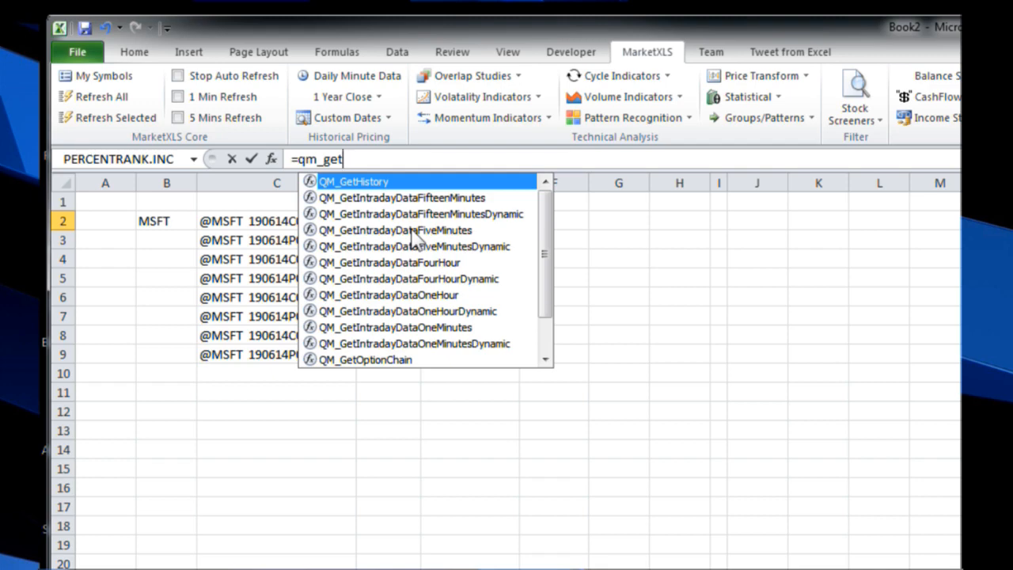
double_click(412, 230)
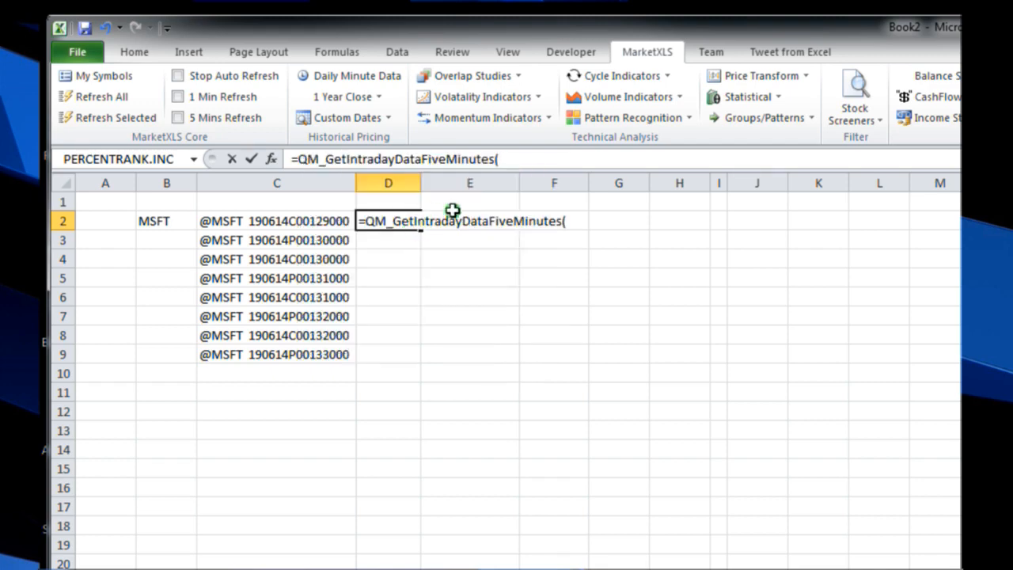
click(277, 220)
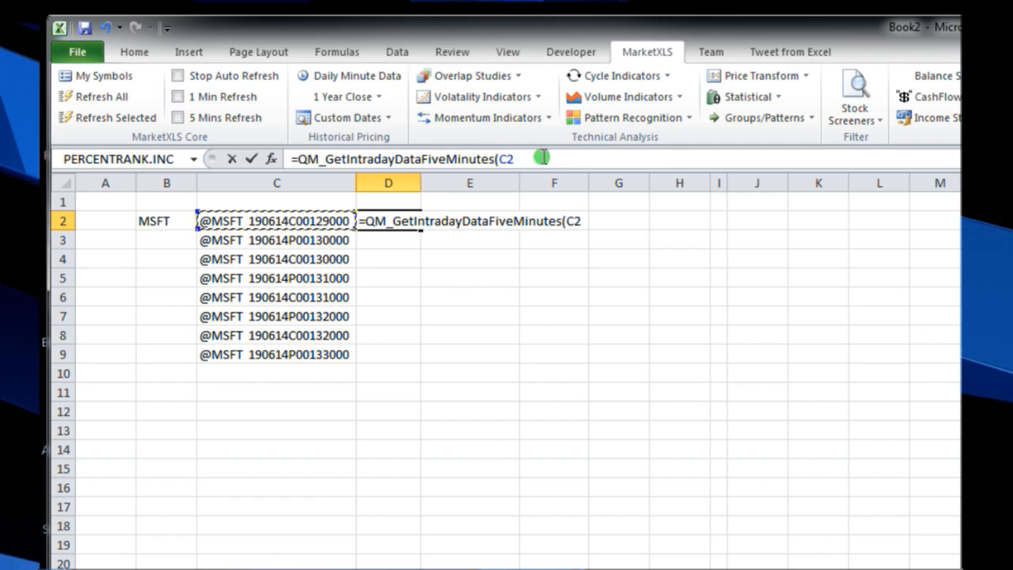
text())
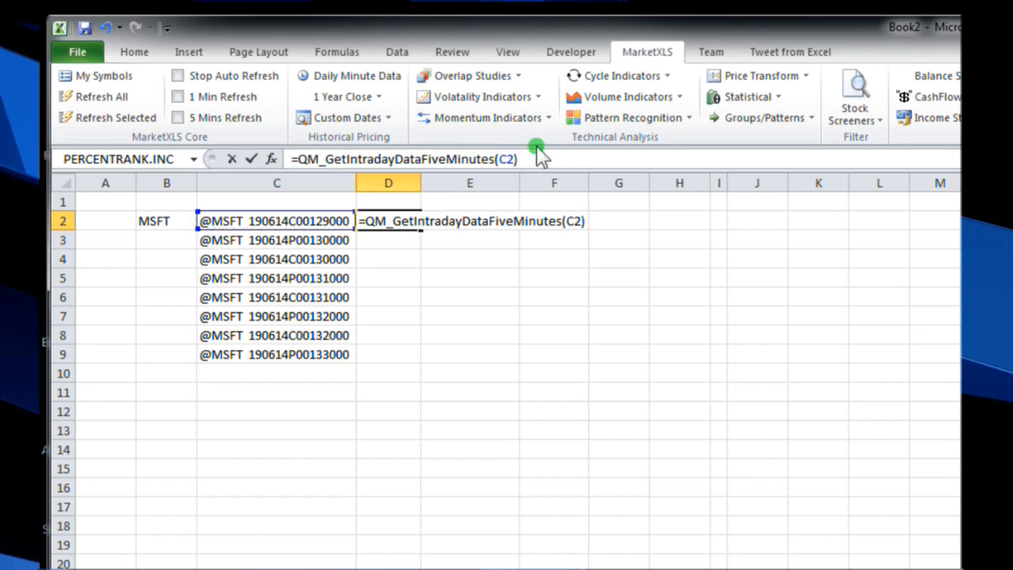
key(Return)
drag(945, 461, 601, 312)
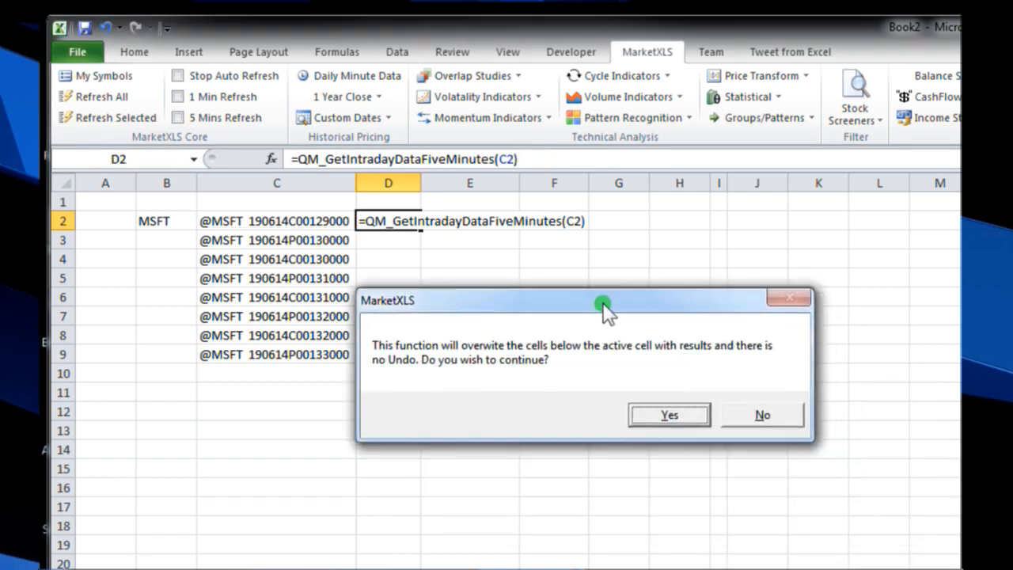
click(698, 408)
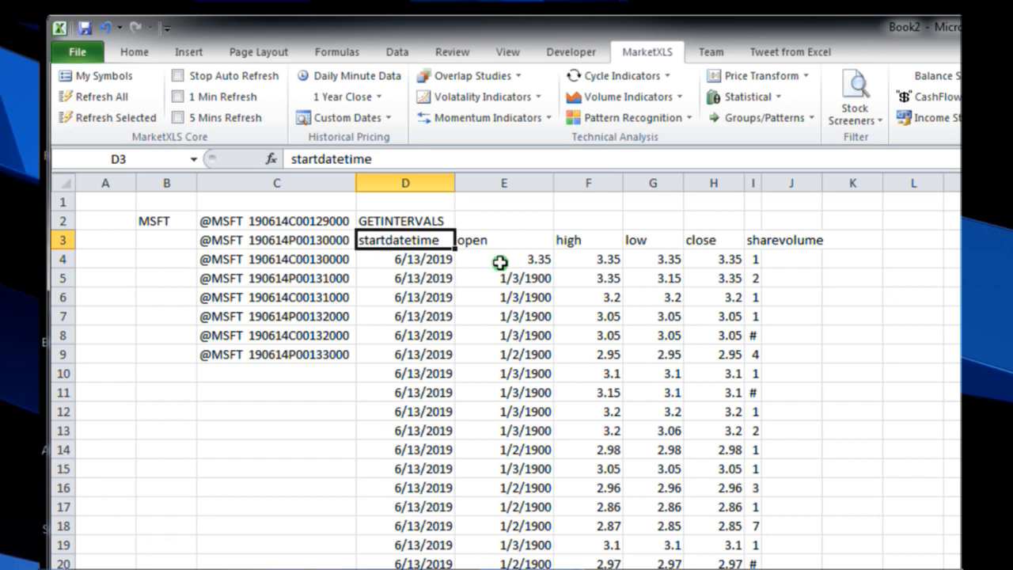
Step: Format the open prices in column E from E5 downward as numbers with two decimals
drag(509, 278, 483, 567)
right_click(500, 400)
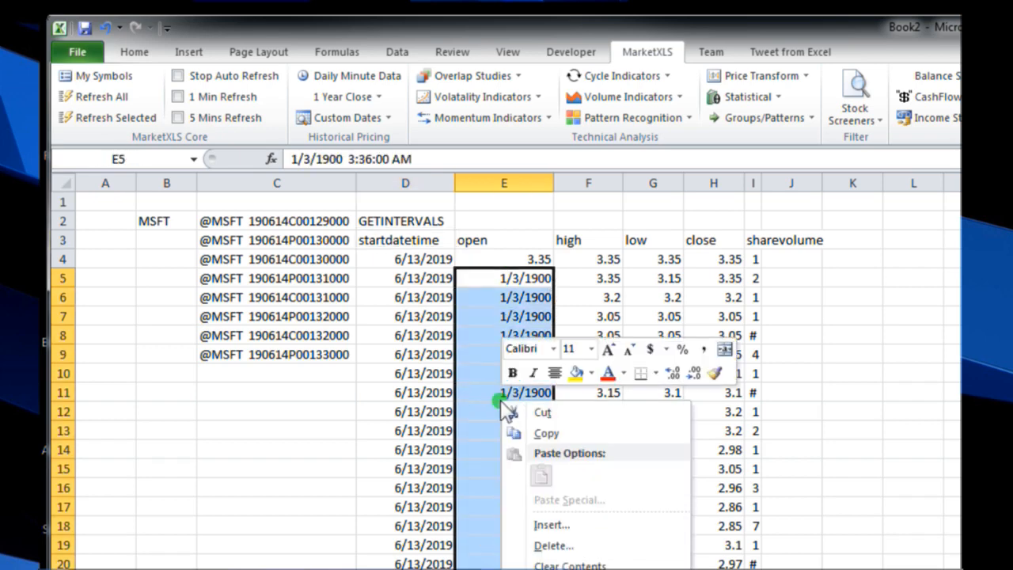
key(f)
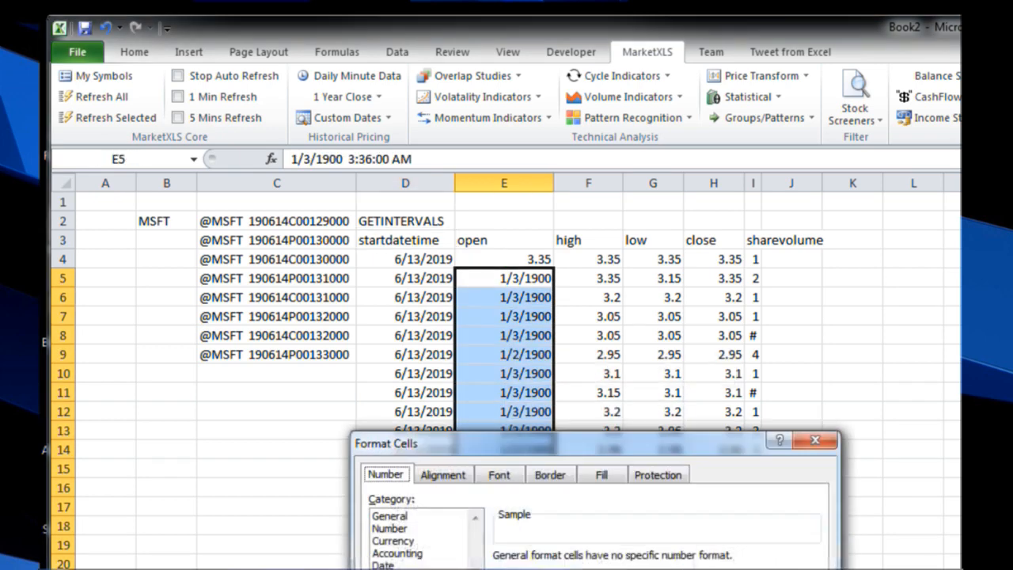
click(413, 541)
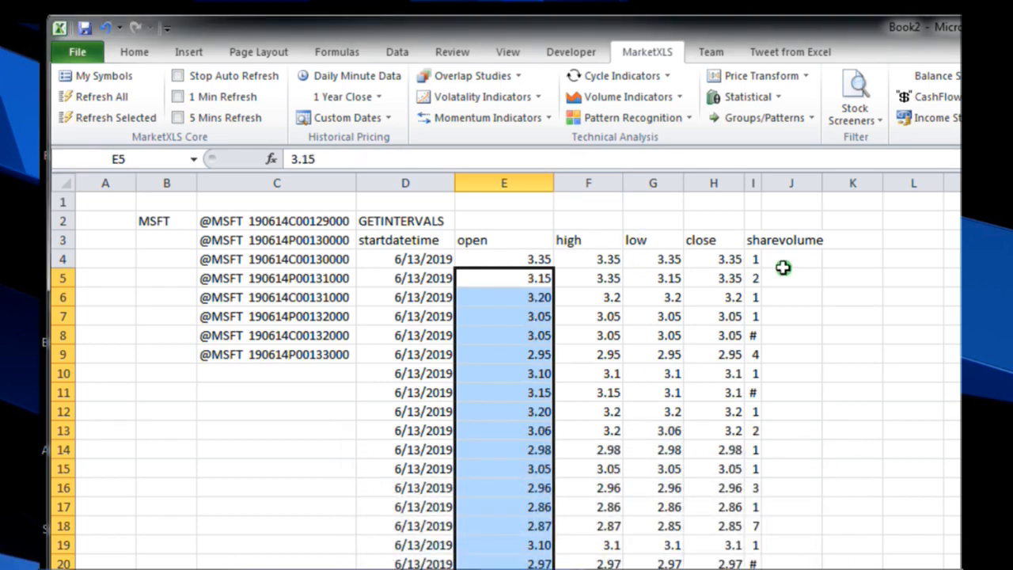
Step: Widen column I to fit the sharevolume data and leave only cell E5 selected
drag(761, 184, 761, 184)
double_click(762, 184)
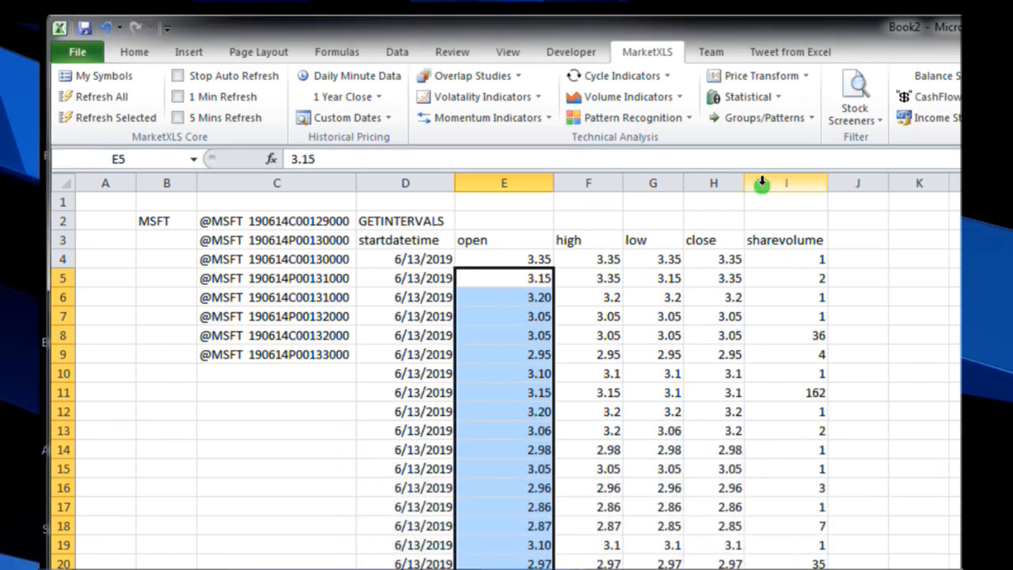
click(612, 431)
click(463, 278)
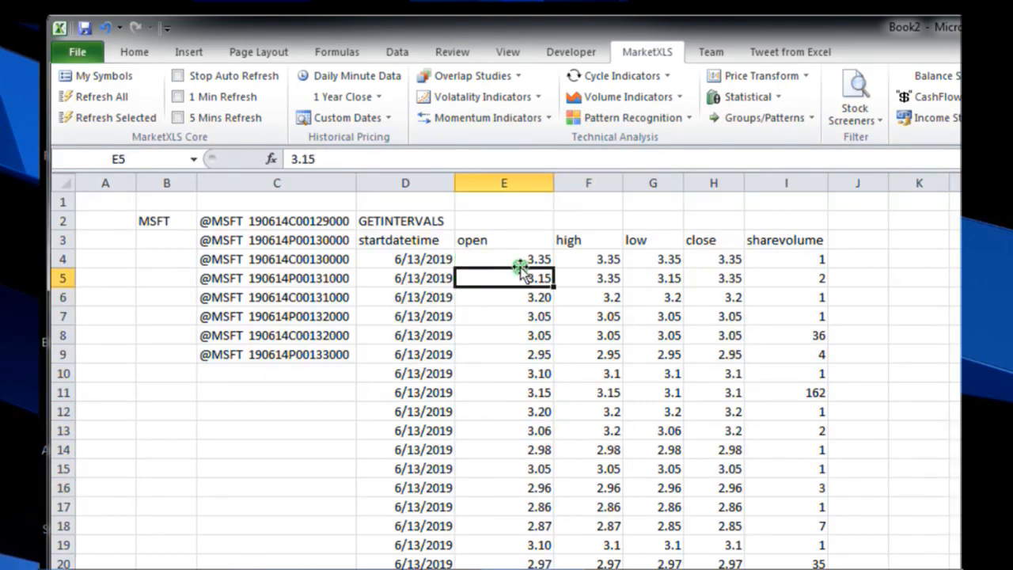
Step: Format the startdatetime values in column D from D4 downward as times in the 1:30 PM style
click(429, 255)
drag(430, 255, 423, 566)
right_click(427, 390)
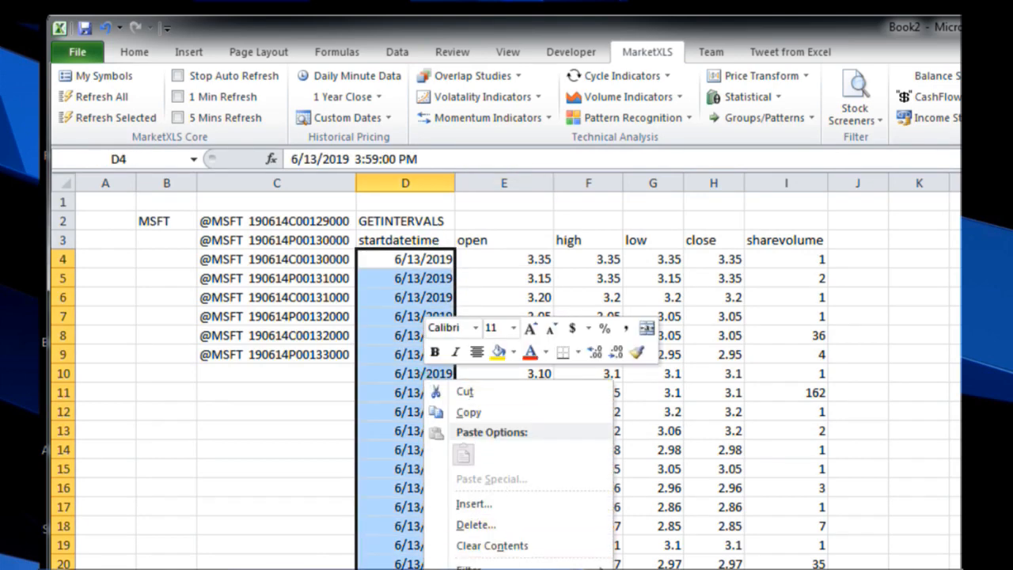
click(490, 569)
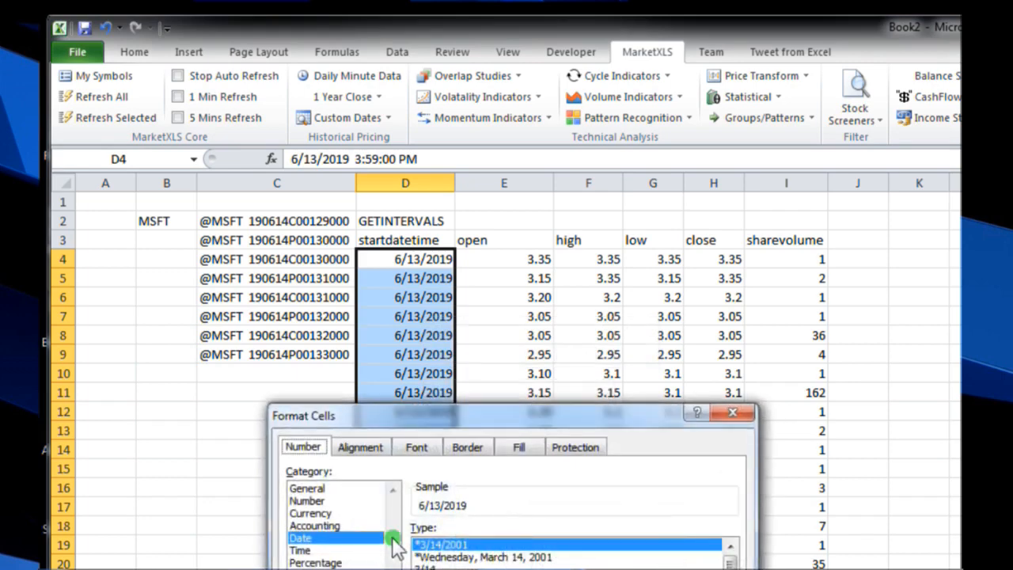
click(329, 552)
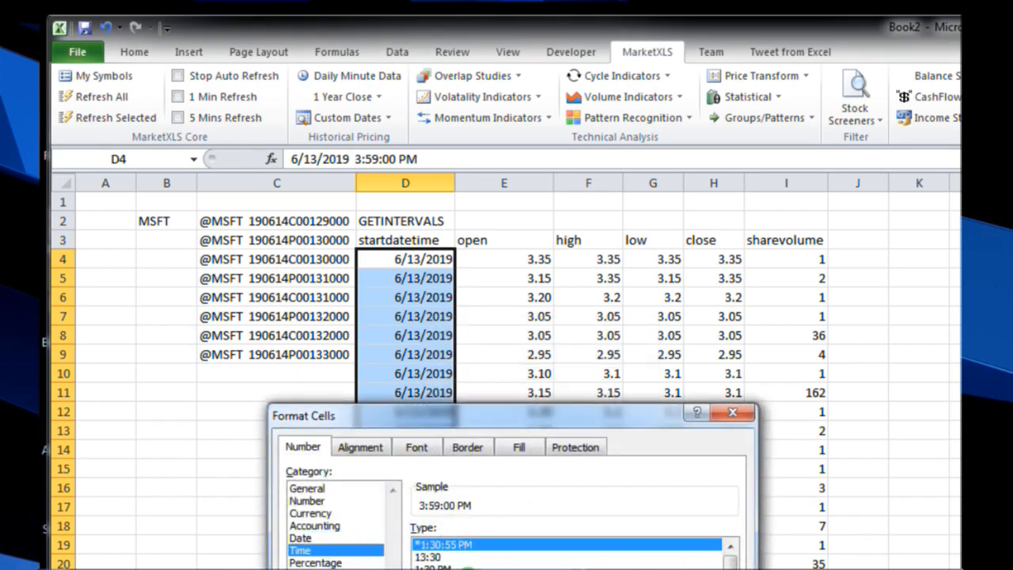
click(472, 566)
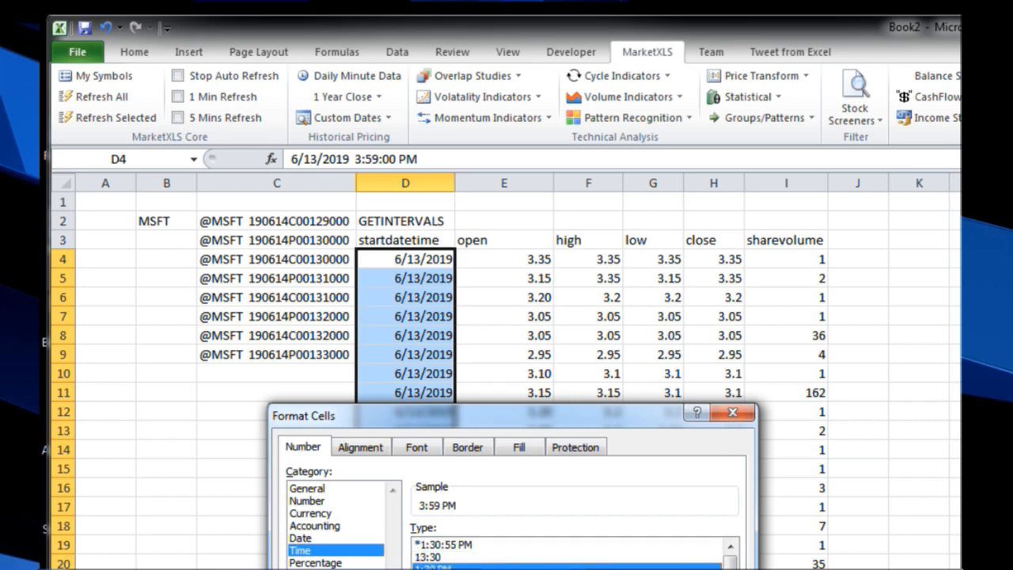
key(Return)
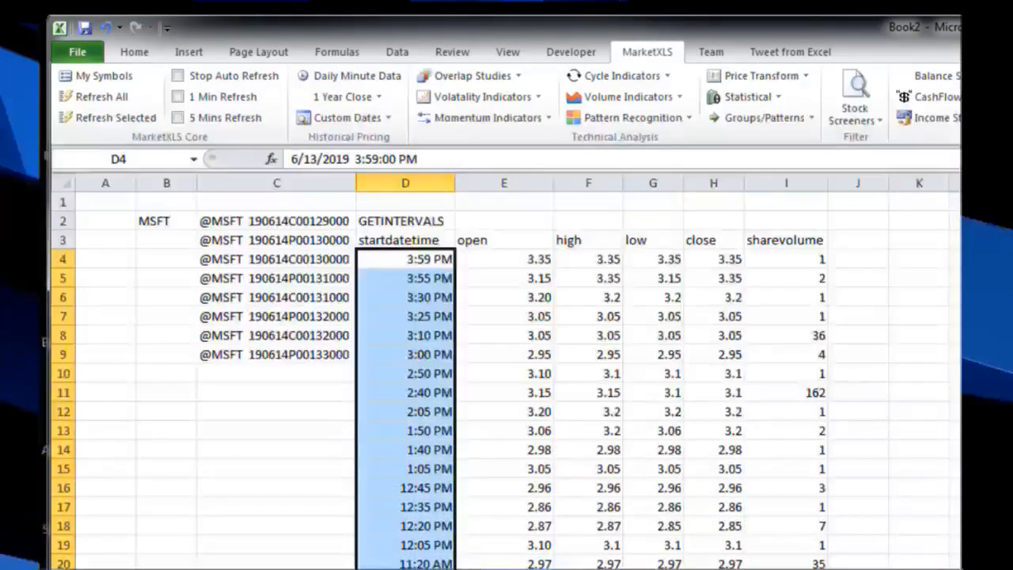
click(546, 413)
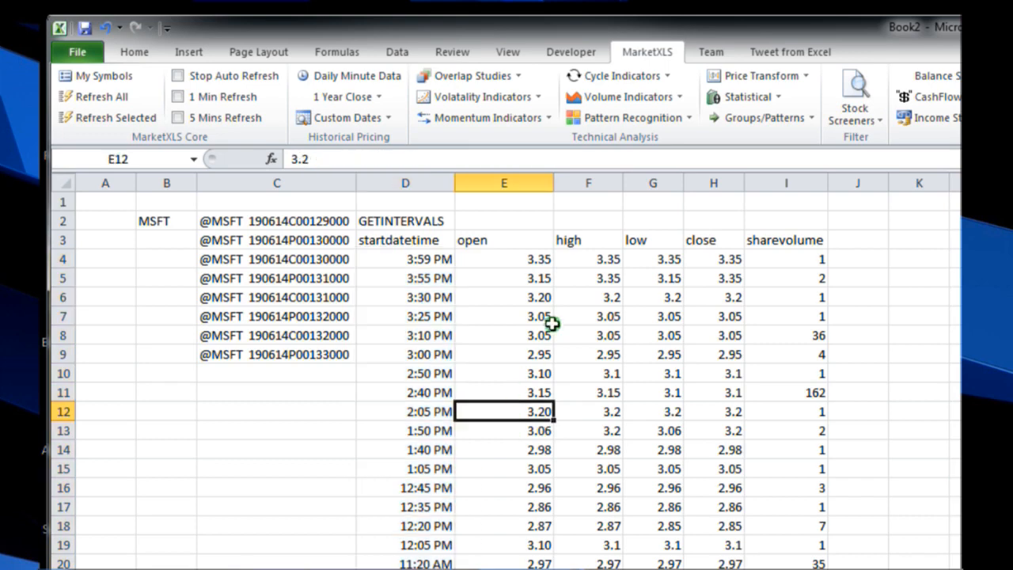
Step: Examine the five-minute price rows and the sharevolume values in column I from I4 downward
click(571, 300)
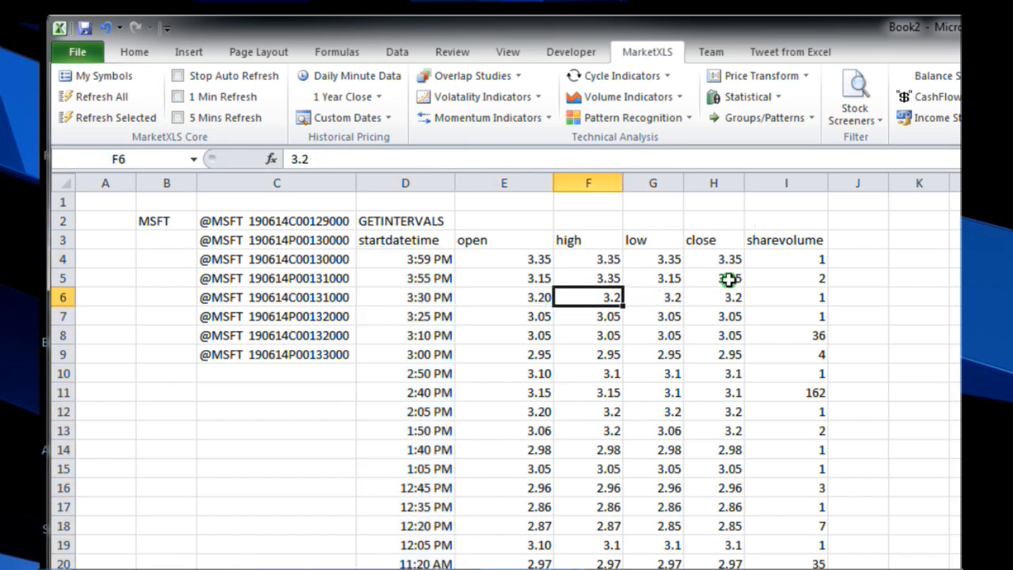
drag(810, 257, 806, 448)
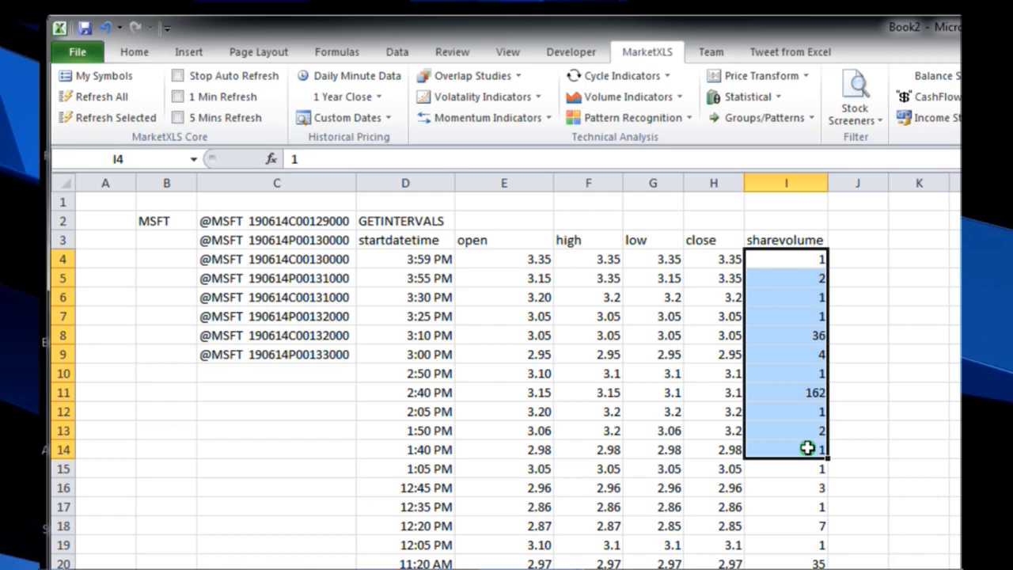
drag(807, 257, 791, 569)
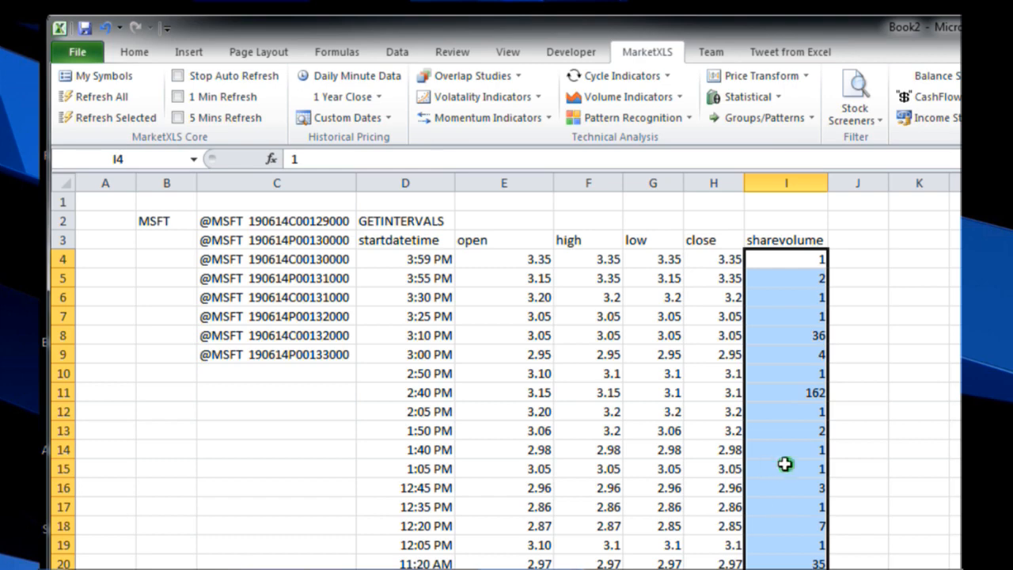
click(784, 375)
click(654, 393)
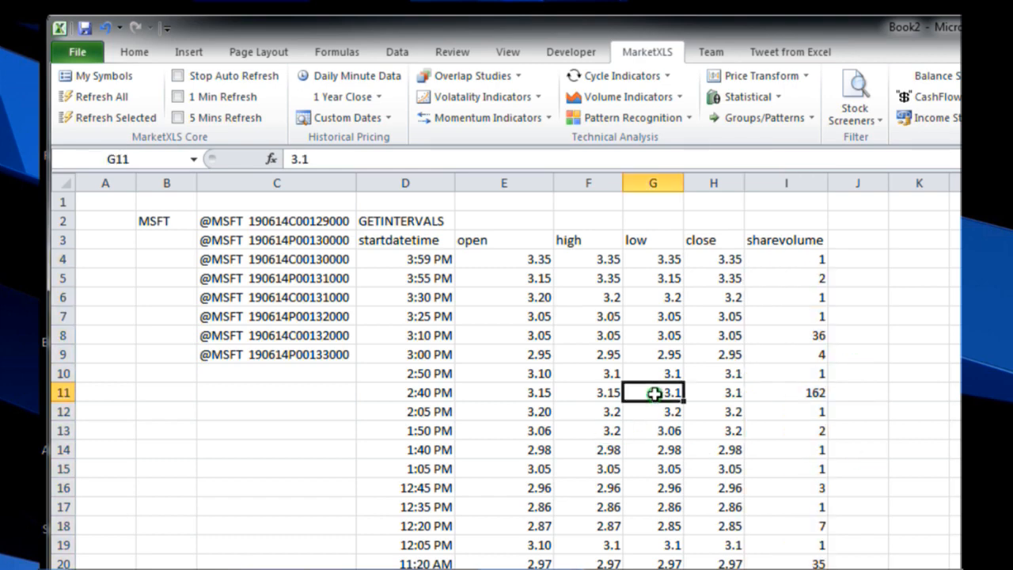
click(891, 407)
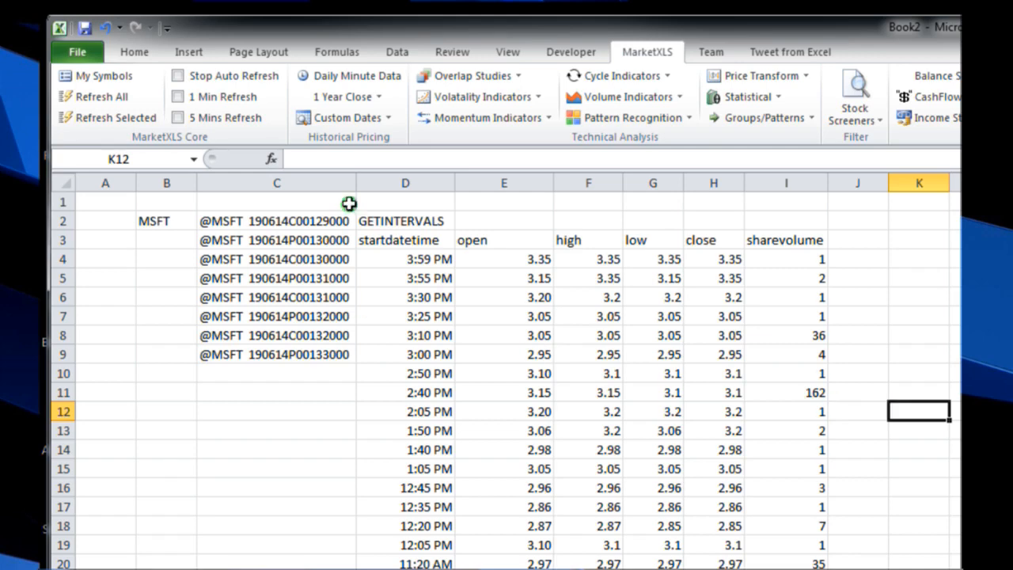
Step: Delete the whole five-minute intraday table in columns D to I from row 2 downward and switch to another window
drag(405, 218, 766, 569)
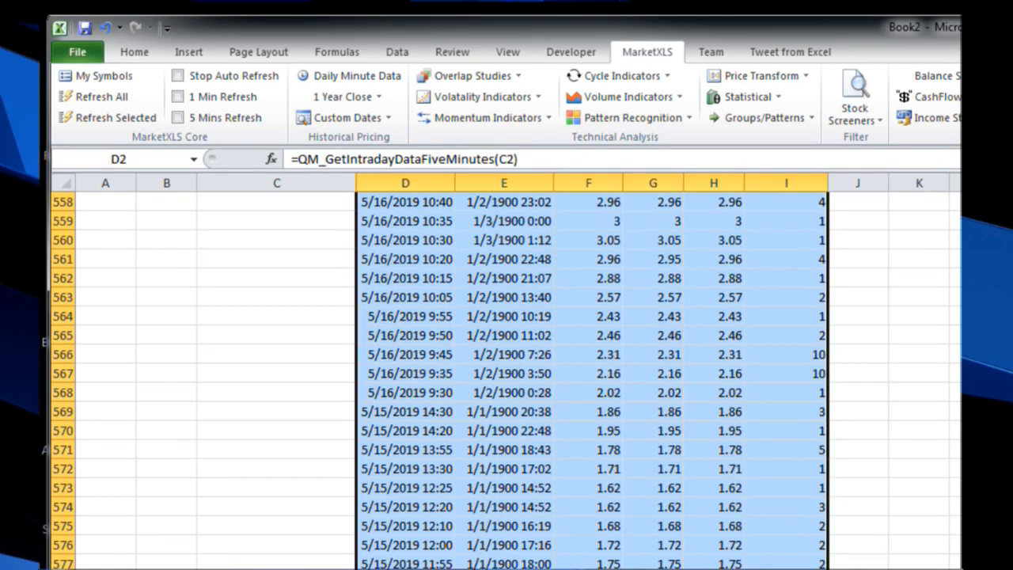
key(Delete)
click(588, 392)
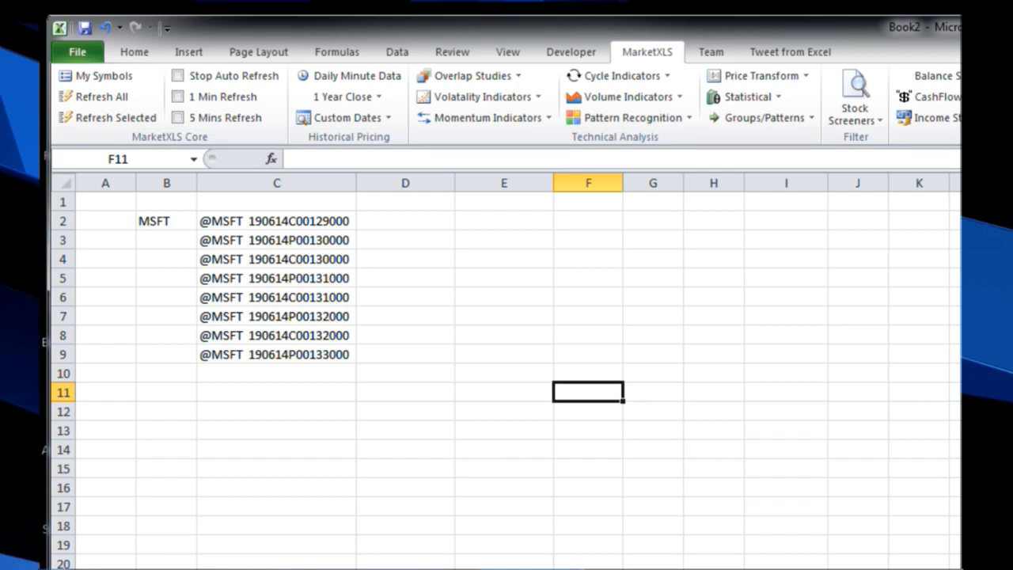
key(alt+Tab)
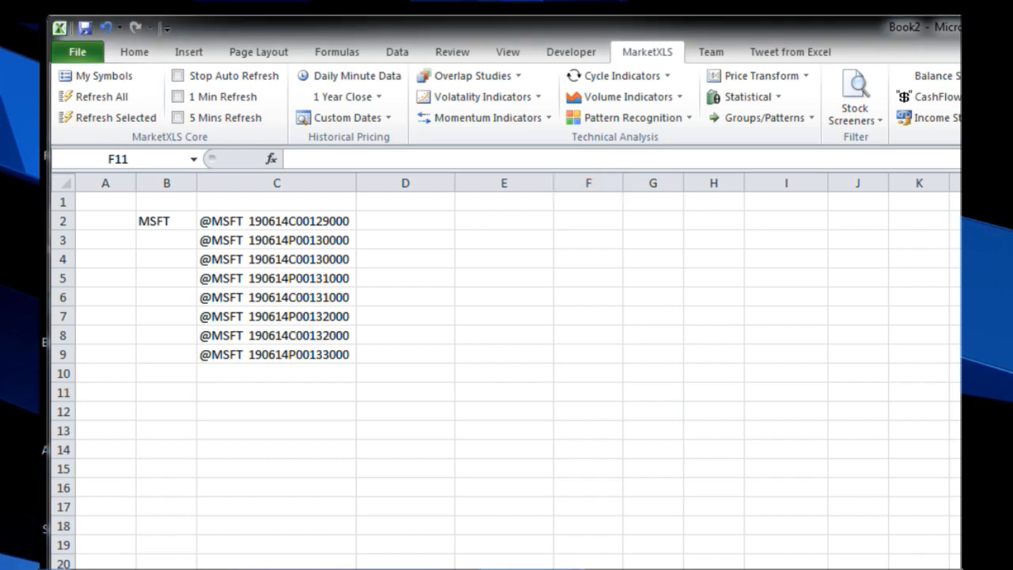